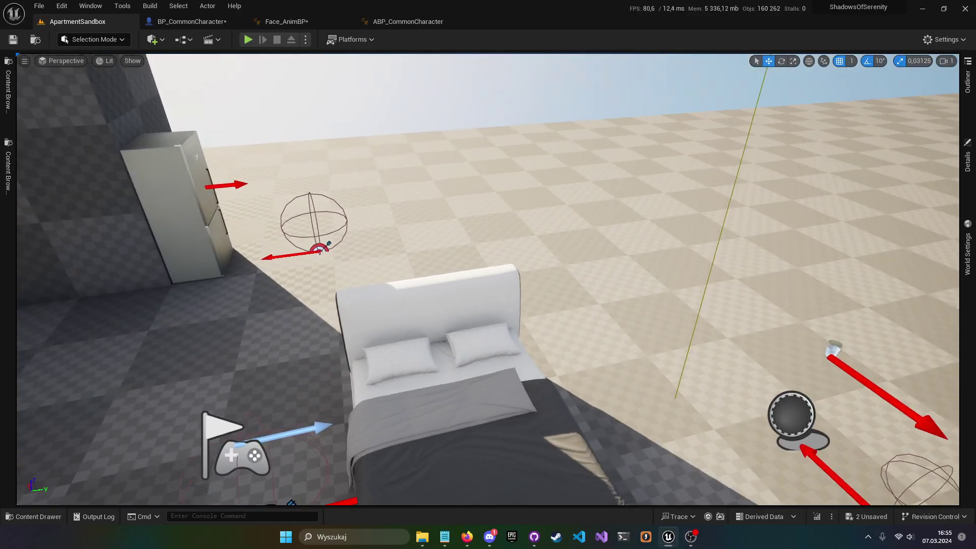
mouse_move(488, 279)
right_mouse_down()
mouse_move(503, 289)
mouse_move(552, 288)
mouse_move(493, 277)
right_mouse_up()
right_click_drag(719, 246, 719, 246)
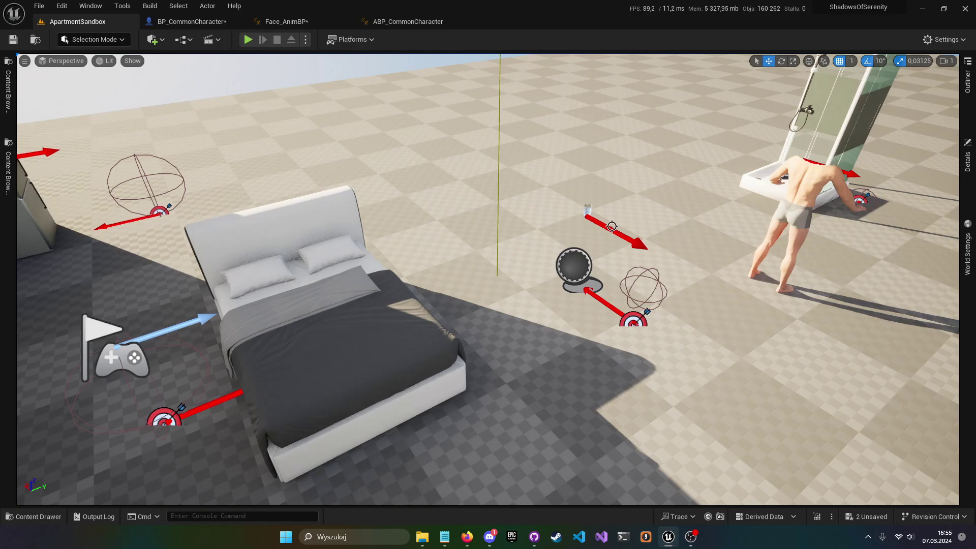
right_click_drag(612, 226, 612, 226)
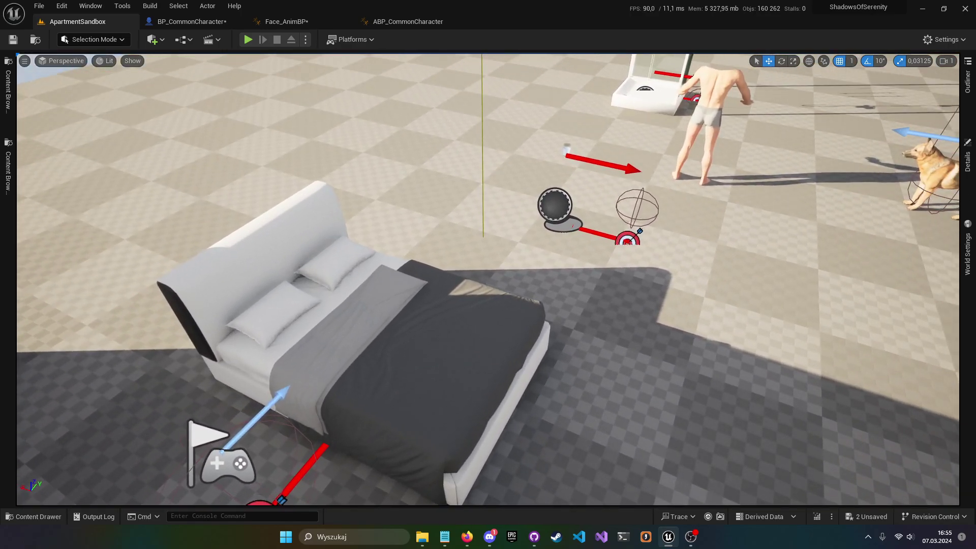
right_click_drag(707, 231, 707, 231)
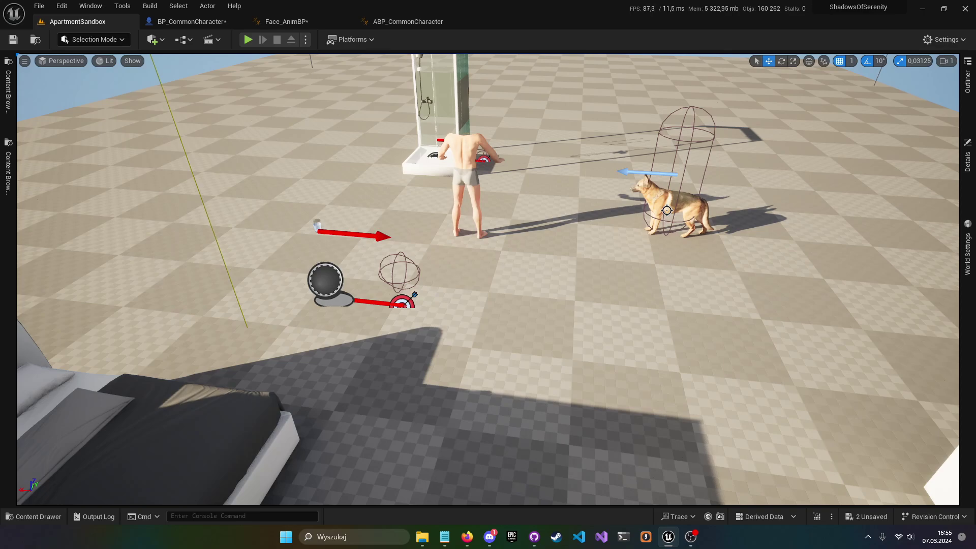
left_click(178, 5)
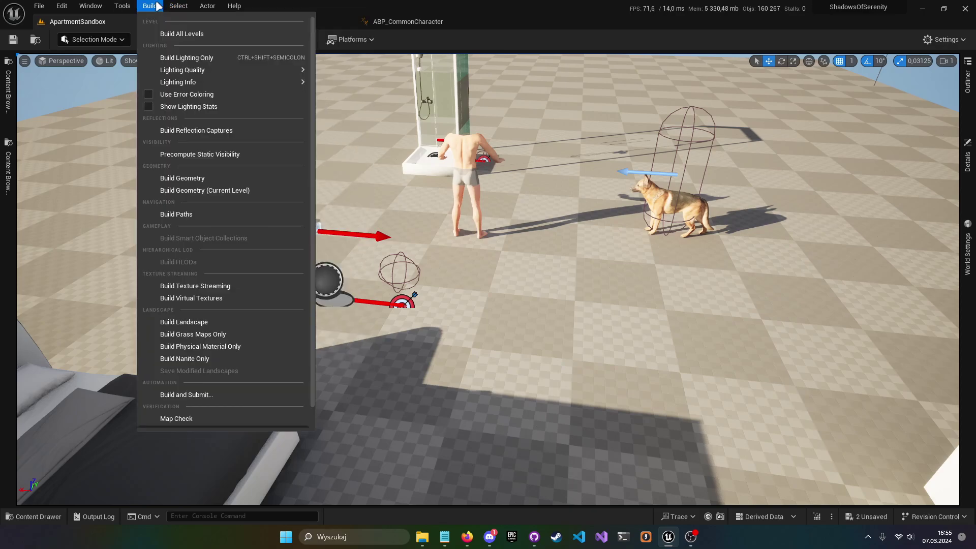
mouse_move(90, 6)
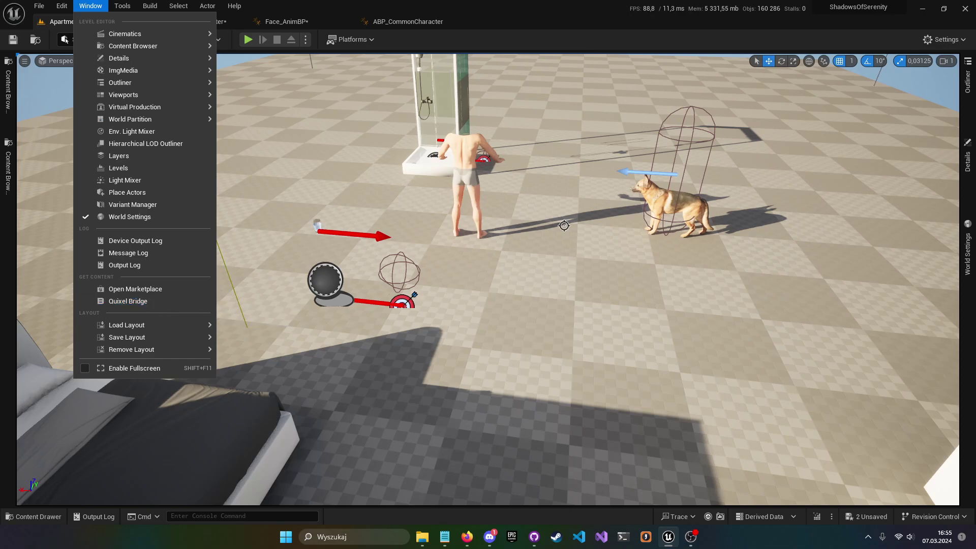
key("s")
right_click_drag(684, 248, 684, 248)
key("w")
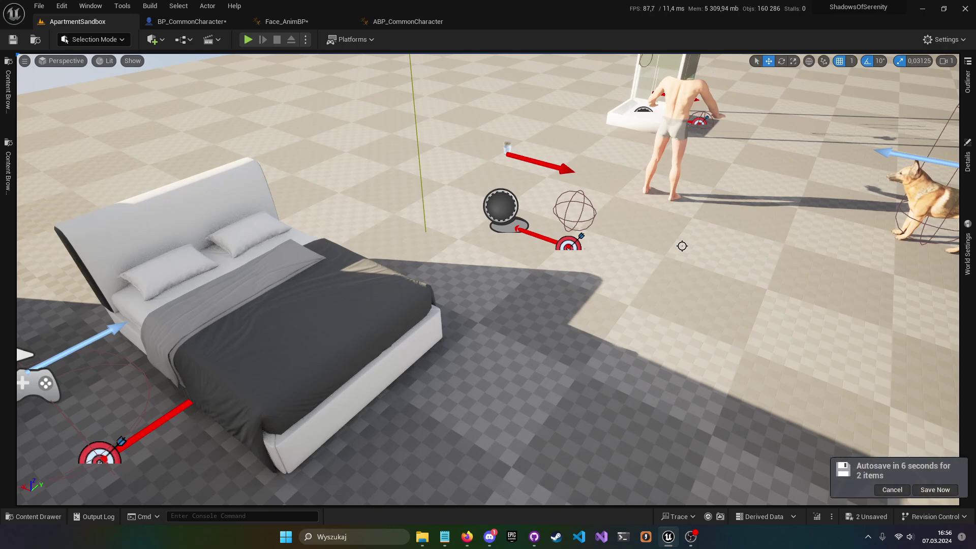
Step: Play the apartment level, walk the character around to check how its head follows the body, and stop playing
left_click(249, 38)
key("d")
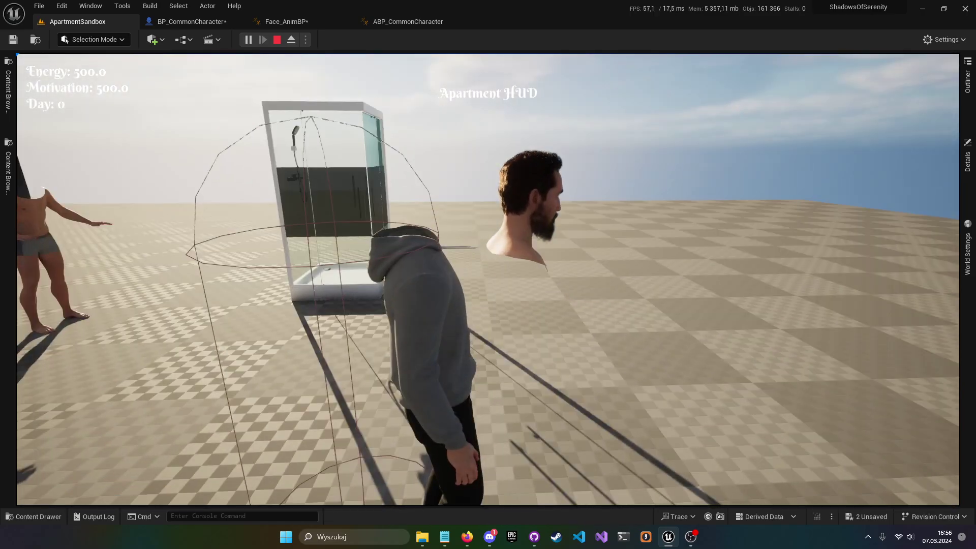
key("w")
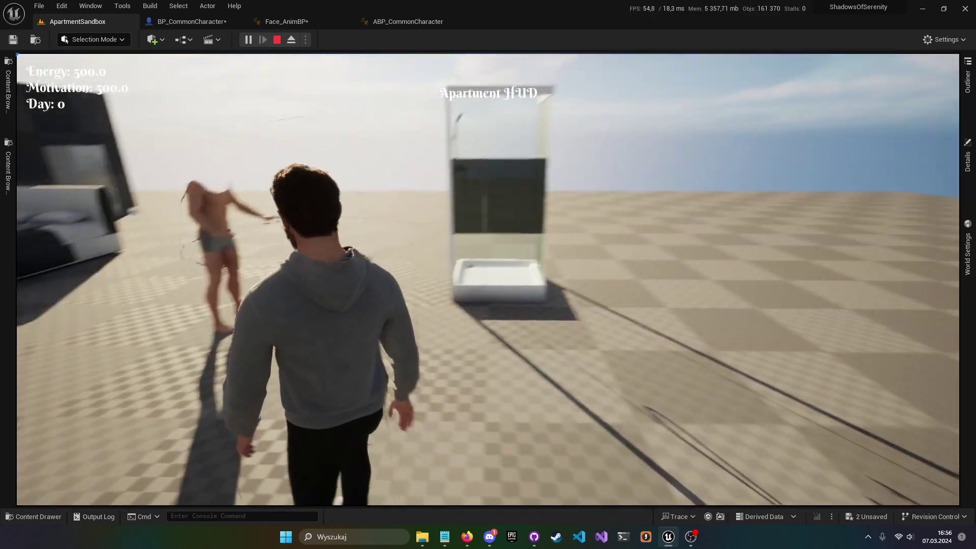
key("Escape")
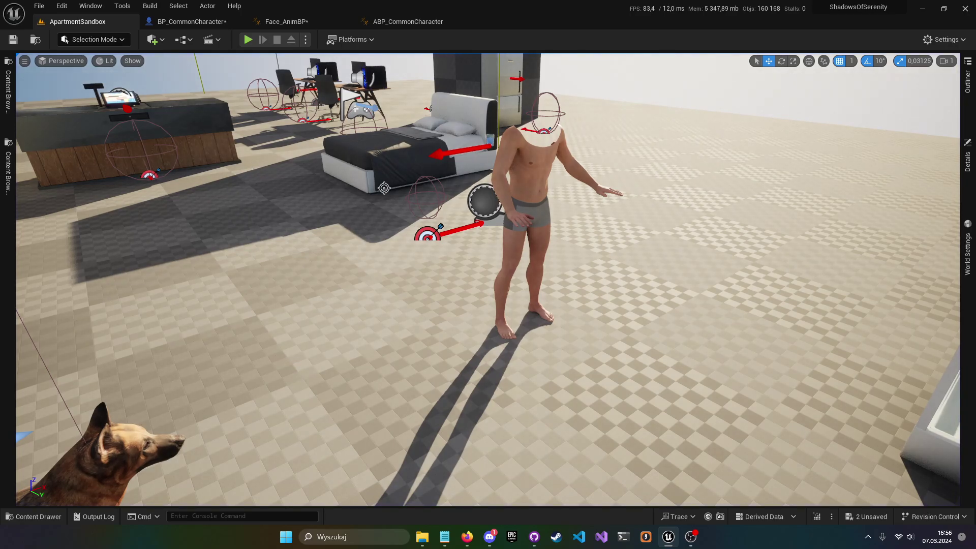
key("w")
right_click_drag(384, 189, 623, 188)
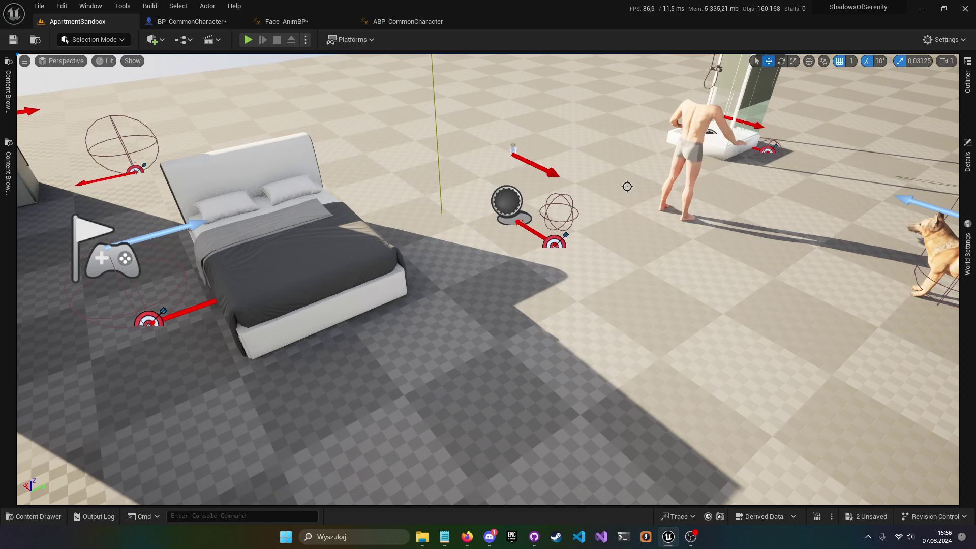
mouse_move(728, 252)
right_mouse_down()
mouse_move(646, 264)
mouse_move(579, 254)
mouse_move(721, 254)
right_mouse_up()
key("d")
right_click_drag(627, 187, 627, 187)
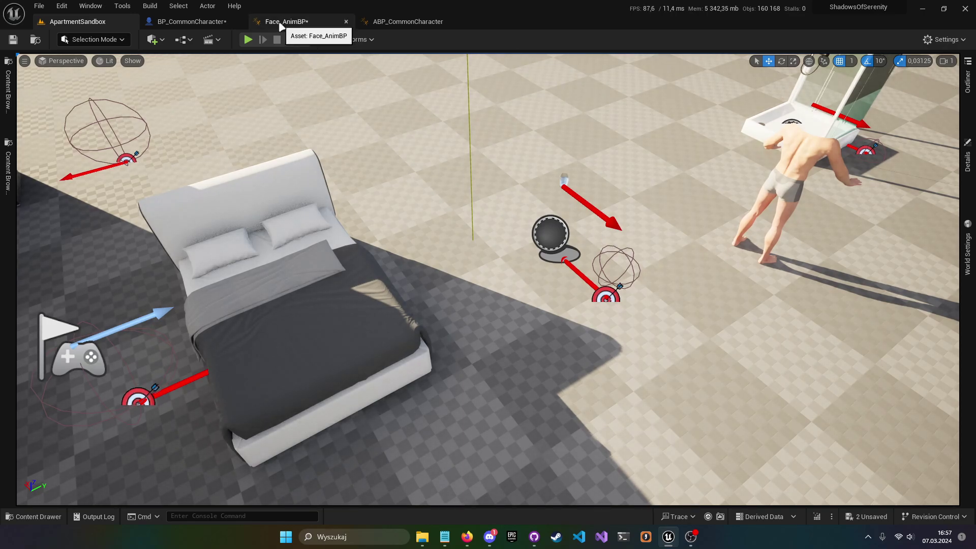
Step: Open Face_AnimBP and examine the Cache Pose group's Copy Pose From Mesh node in the AnimGraph
left_click(280, 23)
scroll(464, 195, "down", 3)
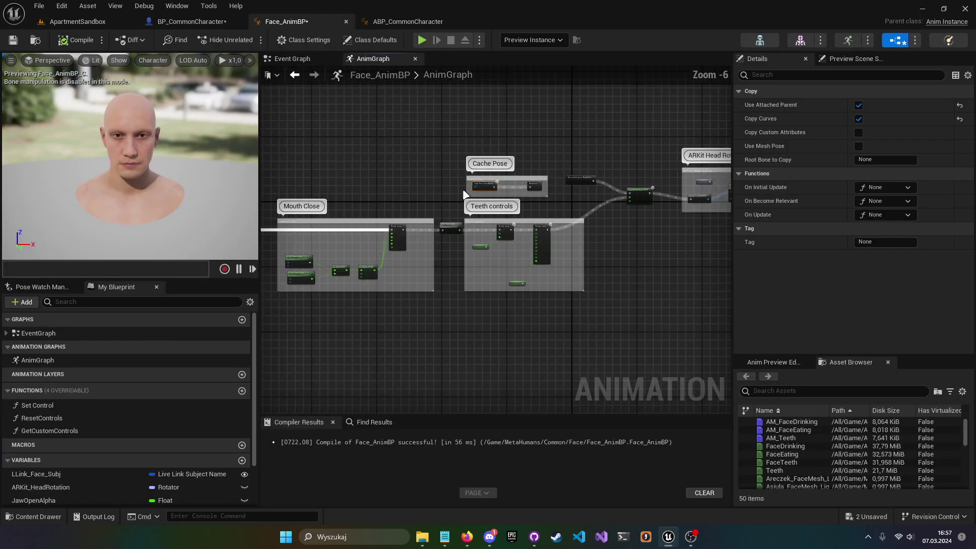
right_click_drag(356, 142, 438, 154)
left_click_drag(398, 135, 676, 318)
right_click_drag(676, 317, 458, 315)
scroll(401, 153, "up", 3)
right_click_drag(398, 156, 581, 137)
left_click_drag(422, 155, 612, 301)
right_click_drag(612, 302, 512, 239)
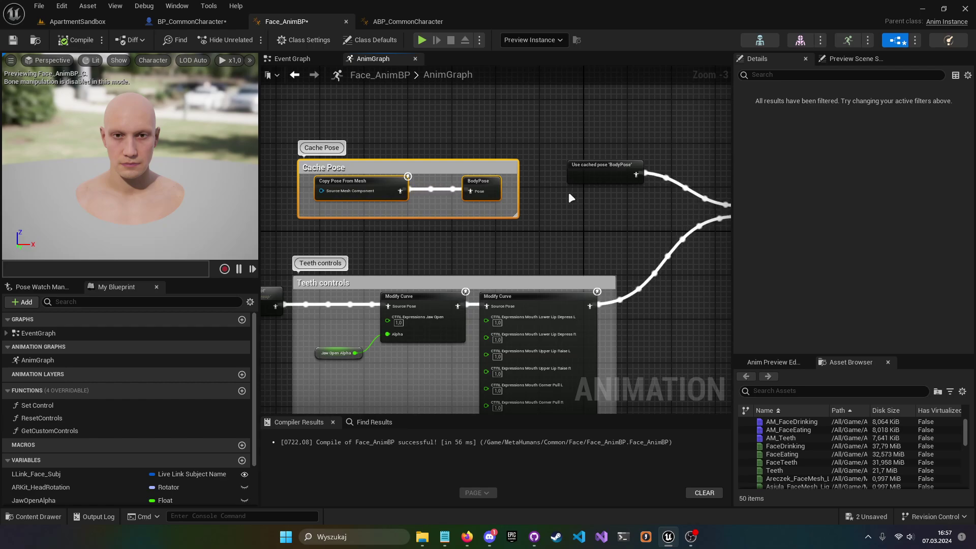
right_click_drag(573, 201, 585, 151)
scroll(408, 264, "up", 3)
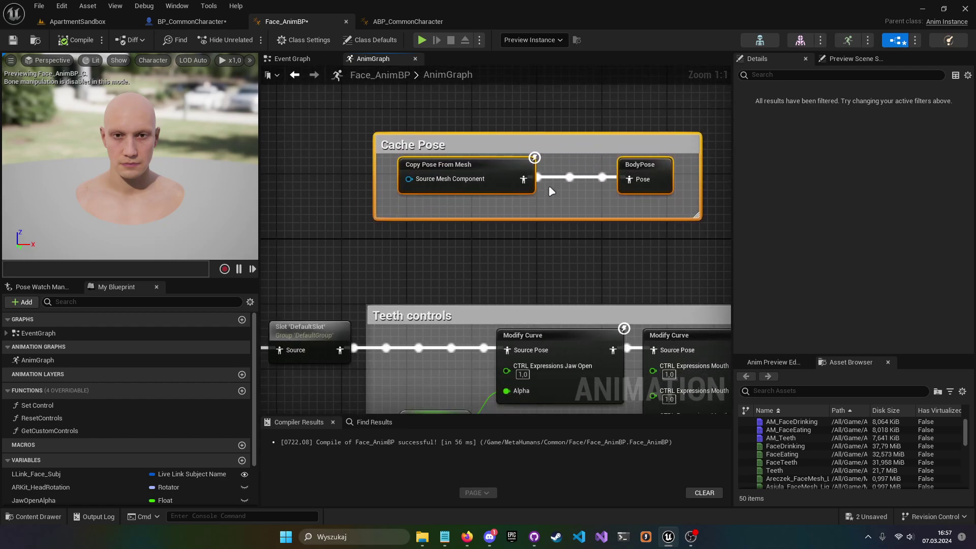
left_click(473, 186)
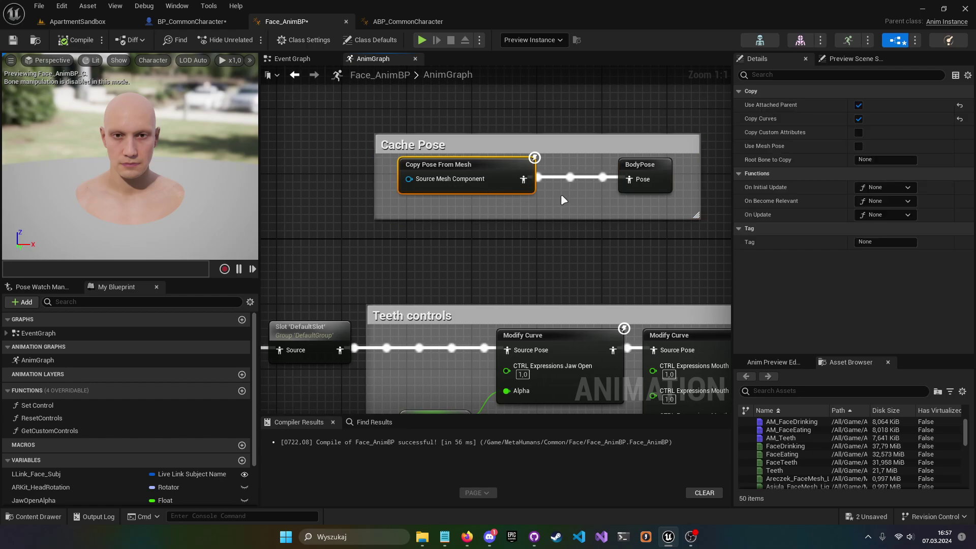
Step: Trace the face AnimGraph from the cached pose through to Output Pose and back
scroll(452, 219, "down", 3)
scroll(453, 218, "down", 3)
right_click_drag(573, 232, 406, 241)
scroll(543, 237, "up", 6)
right_click_drag(621, 224, 499, 228)
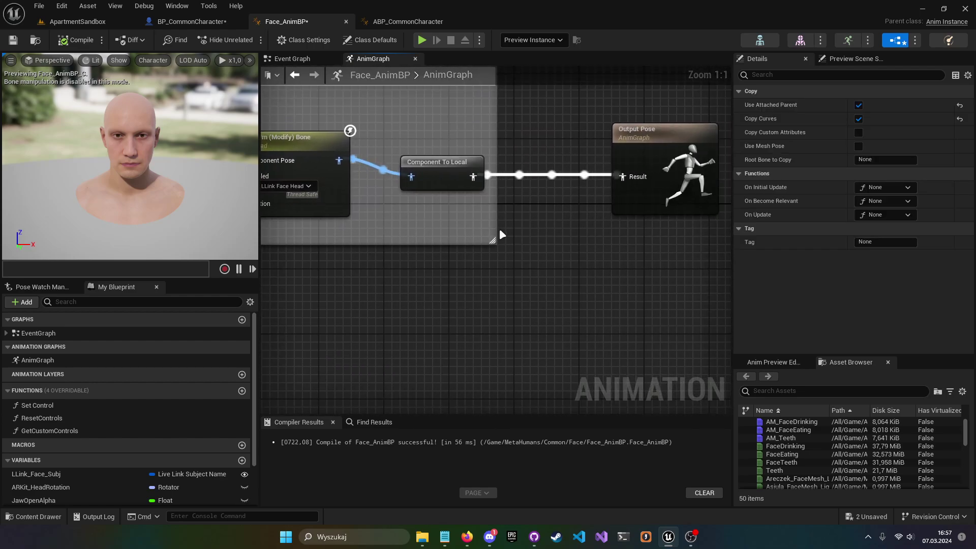
scroll(482, 252, "down", 5)
right_click_drag(327, 287, 732, 307)
scroll(523, 272, "up", 5)
right_click_drag(356, 221, 588, 108)
scroll(565, 155, "down", 6)
left_click_drag(349, 204, 694, 152)
right_click_drag(690, 162, 618, 239)
scroll(425, 318, "up", 6)
right_click_drag(316, 224, 608, 256)
Step: Copy the Cache Pose group's Copy Pose From Mesh node and paste it below the Output Pose node
left_click(483, 205)
left_click(490, 197)
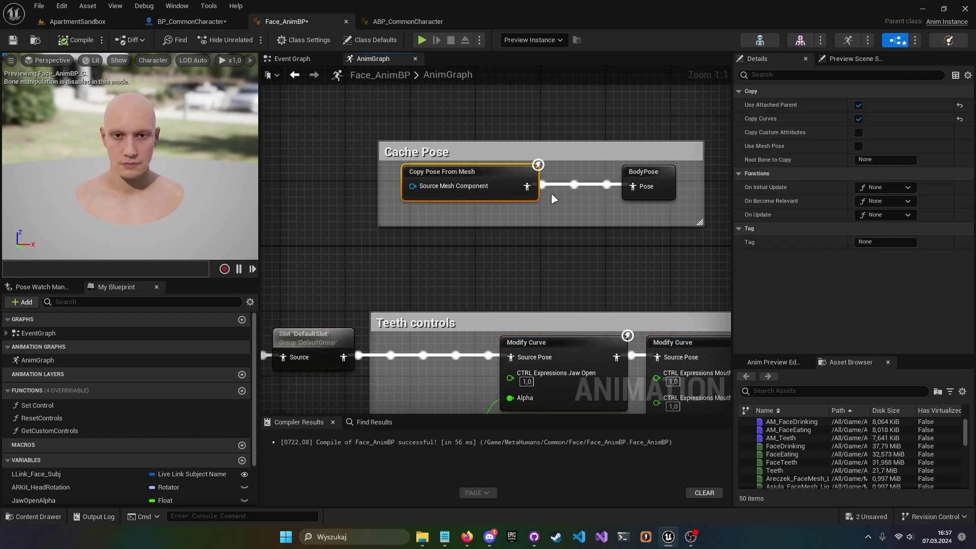
right_click_drag(633, 190, 416, 217)
right_click_drag(556, 223, 395, 247)
scroll(394, 249, "down", 5)
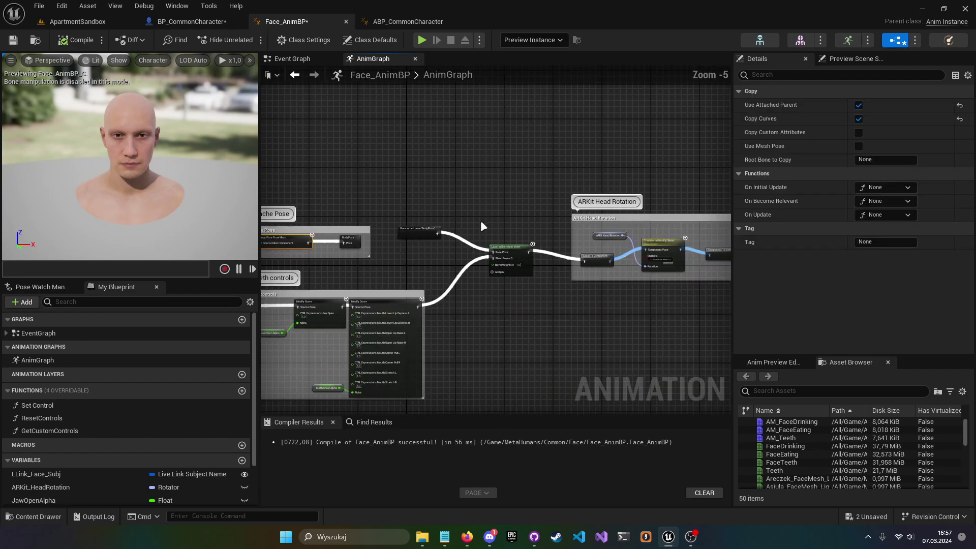
right_click_drag(513, 218, 292, 159)
scroll(544, 235, "up", 5)
right_click_drag(544, 235, 477, 301)
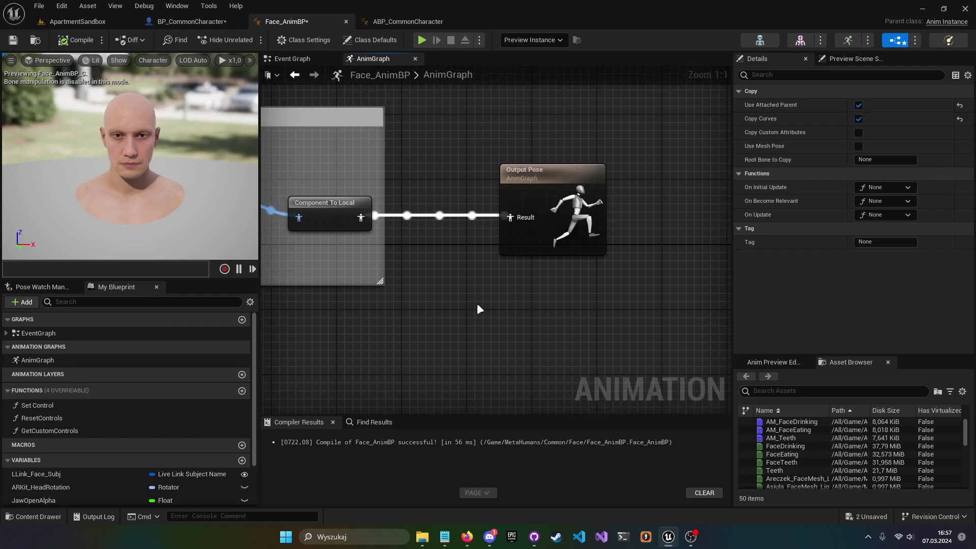
left_click(489, 289)
key("ctrl+v")
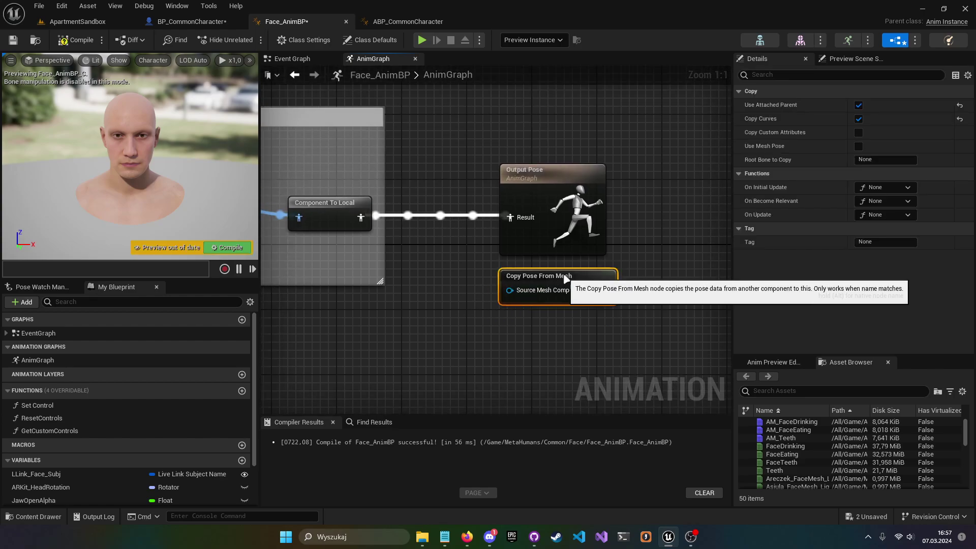
Step: Add a Slot 'DefaultSlot' node fed by the pasted Copy Pose From Mesh node and place the pair below Output Pose
left_click(603, 283)
mouse_move(616, 279)
right_mouse_down()
mouse_move(664, 295)
mouse_move(662, 277)
mouse_move(627, 268)
right_mouse_up()
type("default slot")
key("Return")
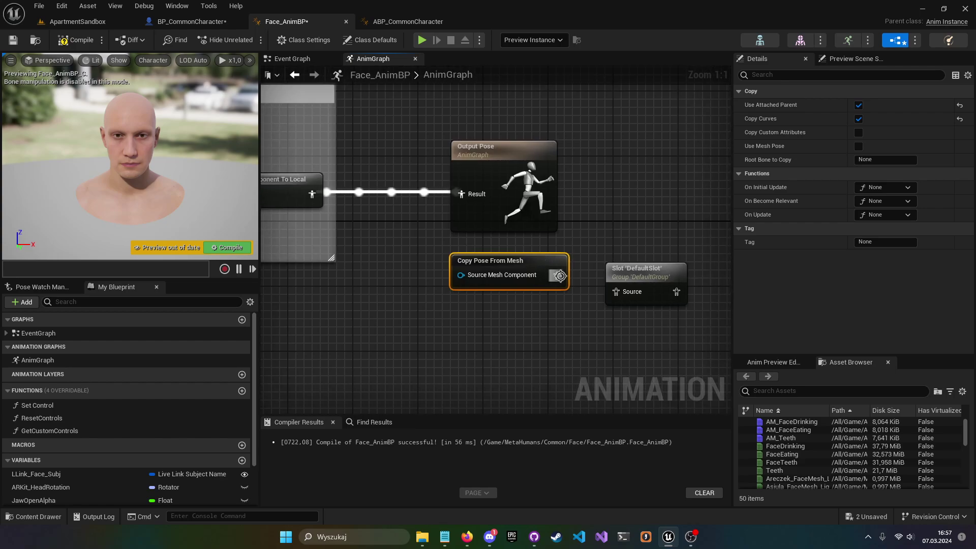
left_click_drag(557, 275, 627, 293)
left_click_drag(642, 273, 626, 256)
left_click_drag(525, 325, 625, 274)
left_click_drag(652, 252, 458, 289)
right_click_drag(457, 289, 566, 266)
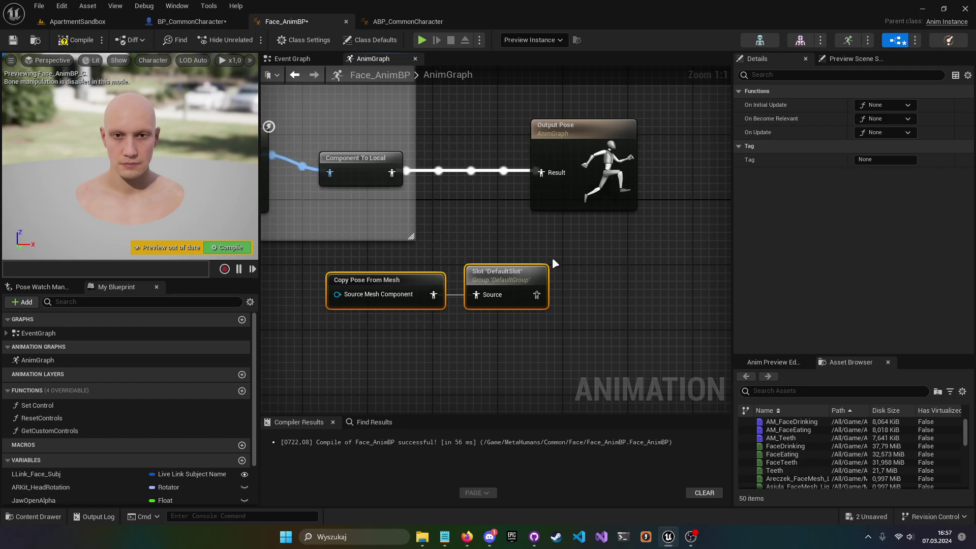
Step: Connect the DefaultSlot node's output to Output Pose's Result, replacing the Component To Local link, and compile Face_AnimBP
right_click_drag(552, 261, 622, 271)
left_click_drag(606, 304, 627, 181)
left_click(75, 40)
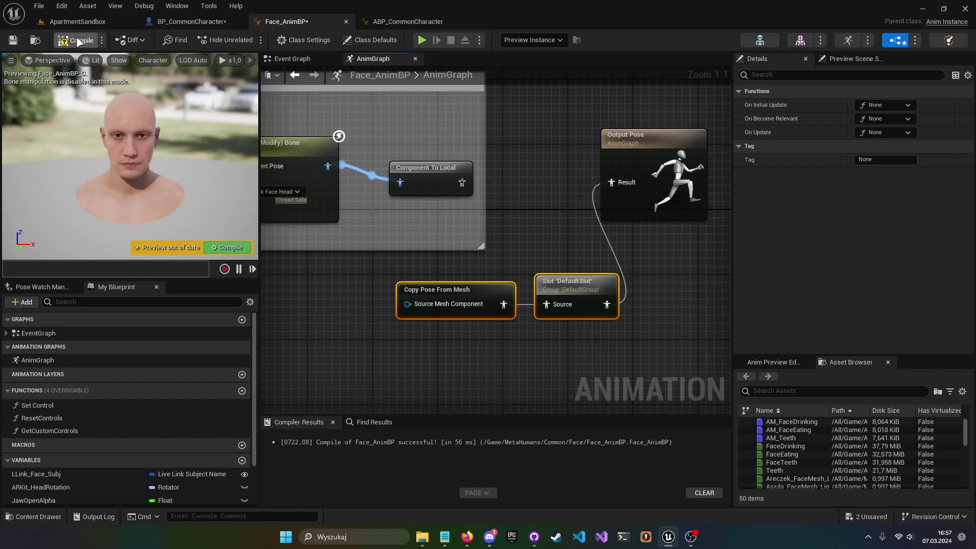
Step: Play the apartment level to check the character's head with the new pose chain, and stop playing
left_click(134, 23)
key("alt+p")
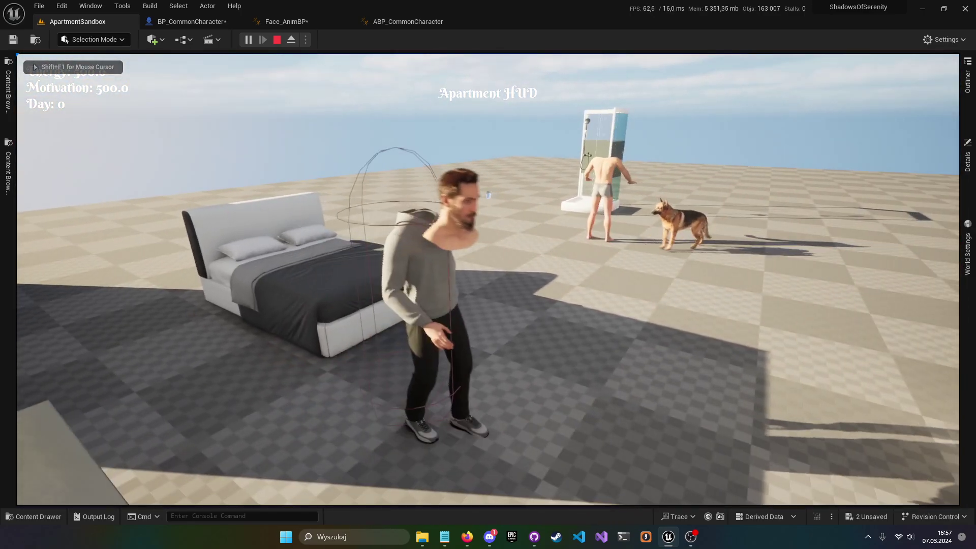
key("Escape")
Step: Set Root Bone to Copy to pelvis on Face_AnimBP's new Copy Pose From Mesh node, then compile and save
left_click(301, 26)
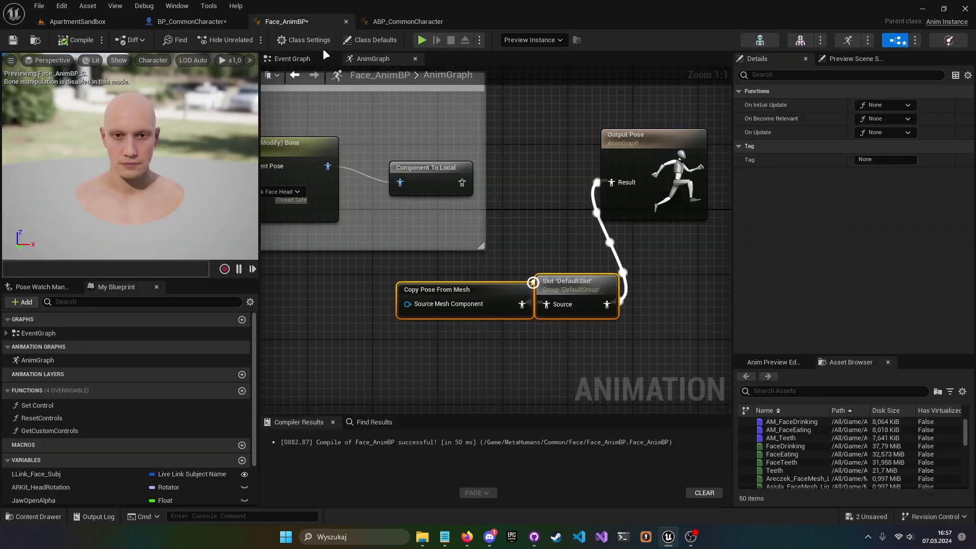
left_click_drag(519, 209, 495, 209)
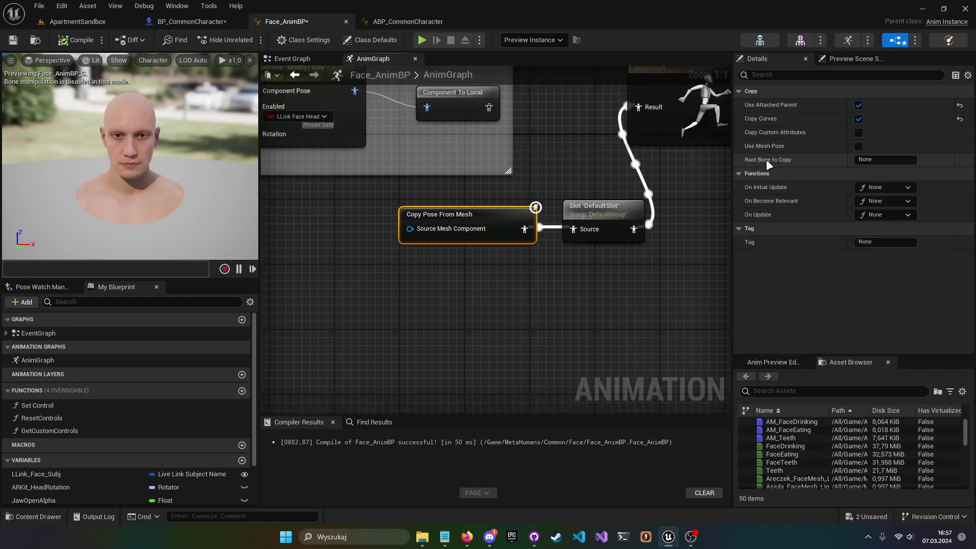
left_click(898, 159)
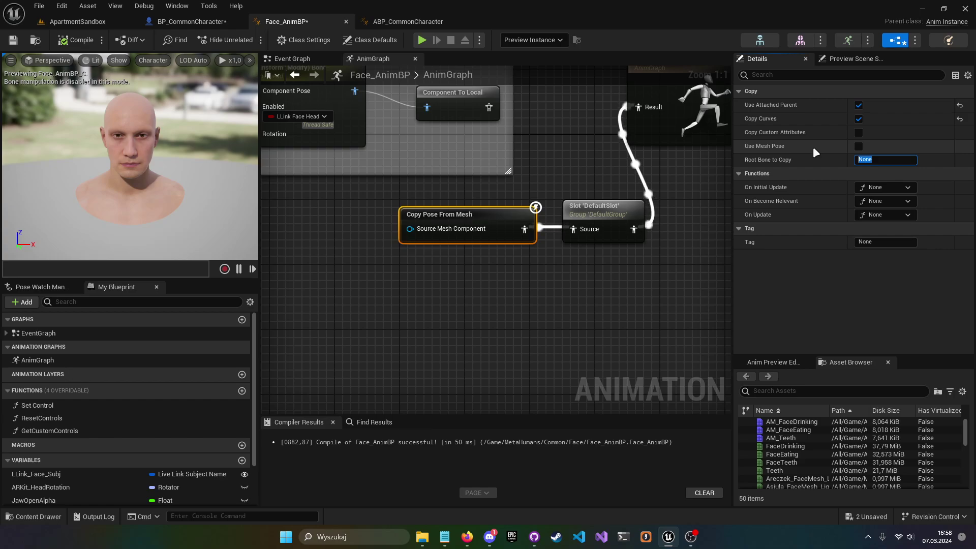
type("pelvis")
key("Return")
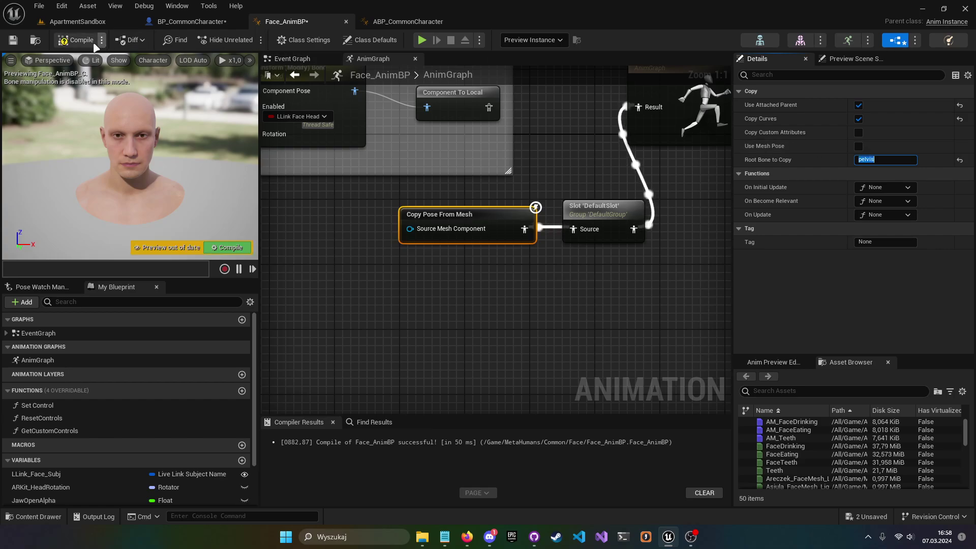
left_click(76, 40)
Step: Play the apartment level and walk the character around to check its head with the pelvis root bone, and stop playing
left_click(94, 23)
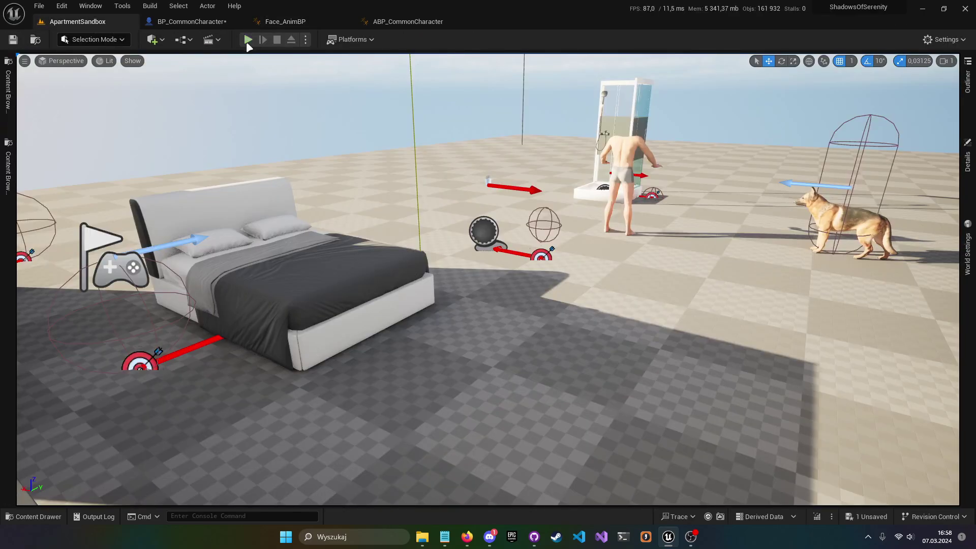
key("alt+p")
key("w")
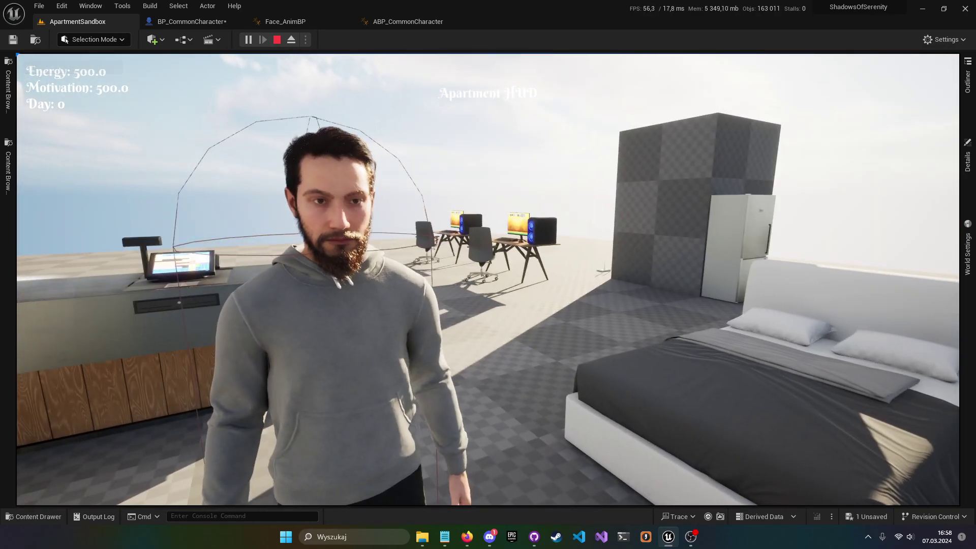
key("w")
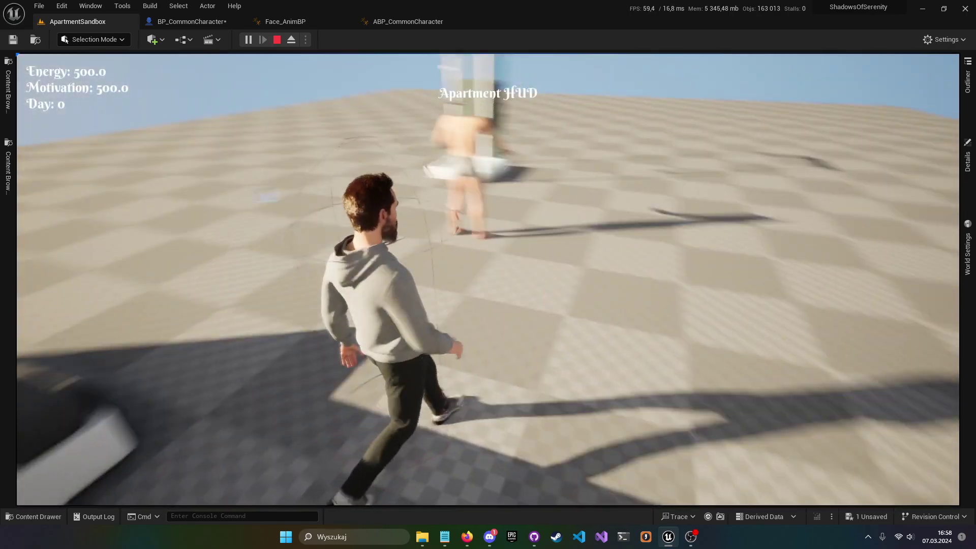
key("Escape")
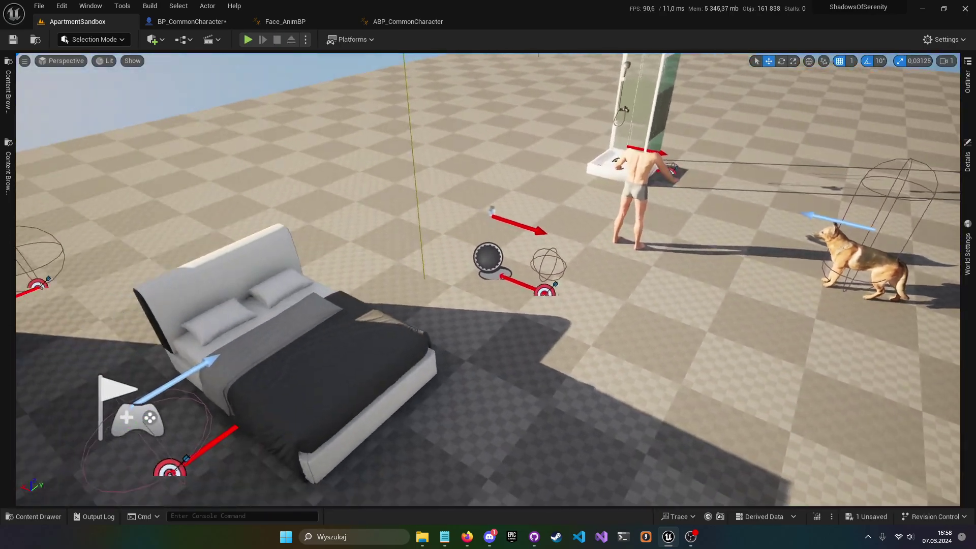
key("d")
right_click_drag(442, 174, 421, 159)
key("w")
key("s")
key("d")
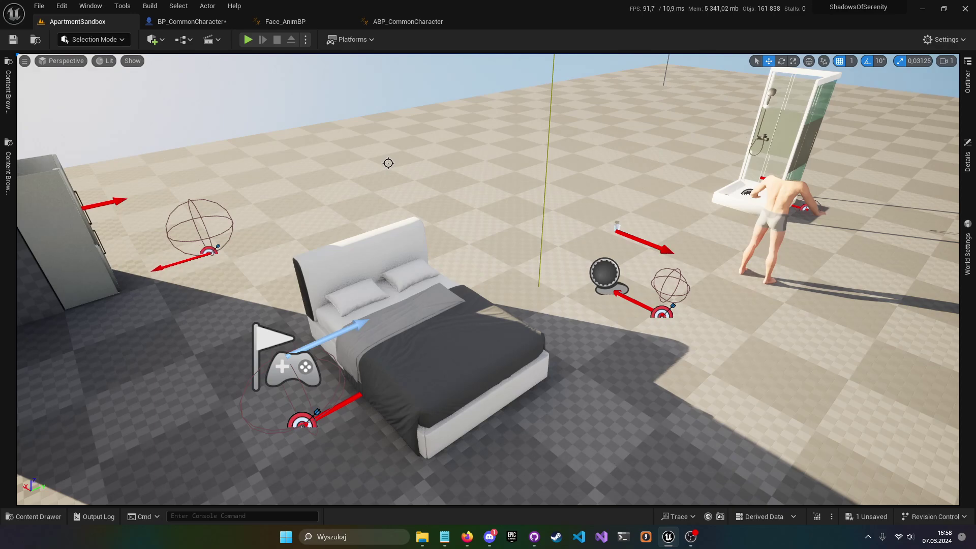
Step: Search the project content for "eric" and open the Eric_FaceMesh_Light skeletal mesh
key("F11")
key("F11")
key("F10")
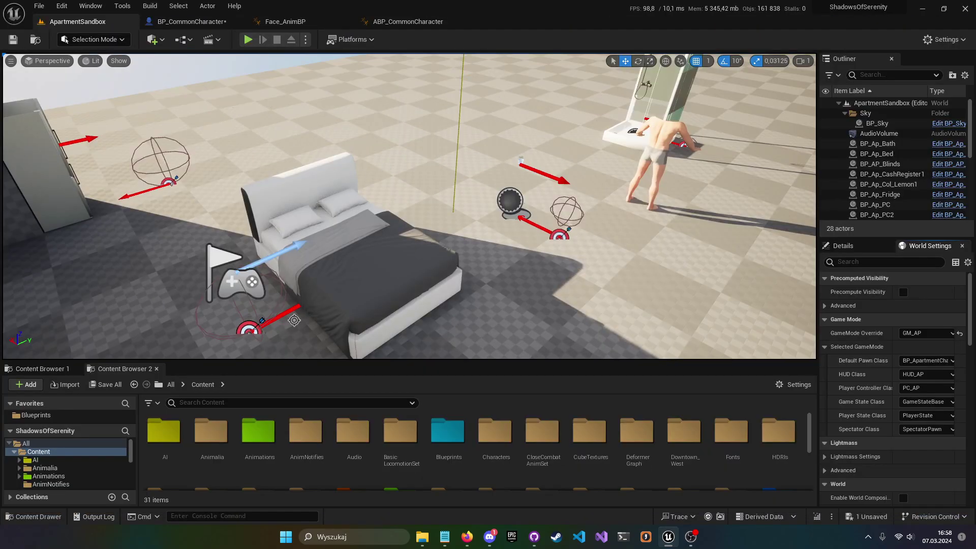
left_click(271, 402)
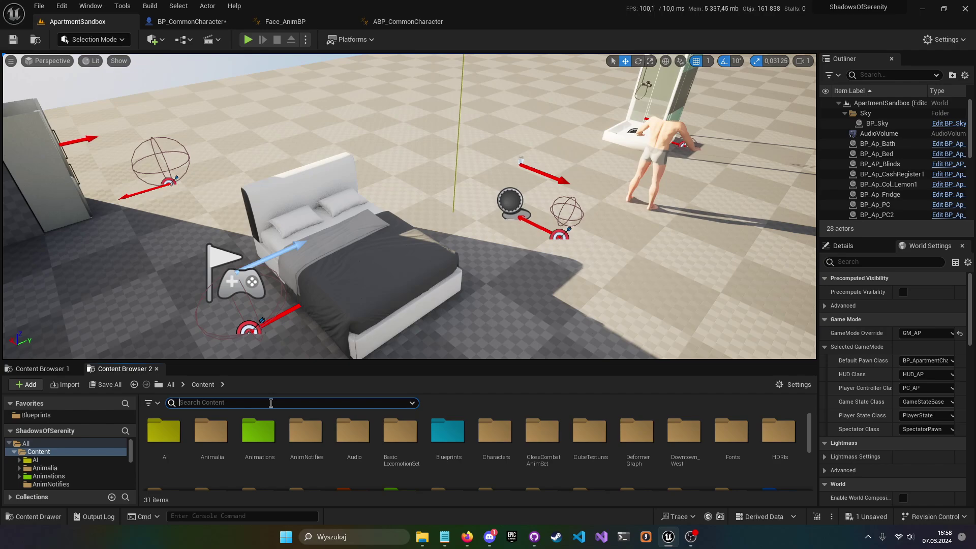
type("Fac")
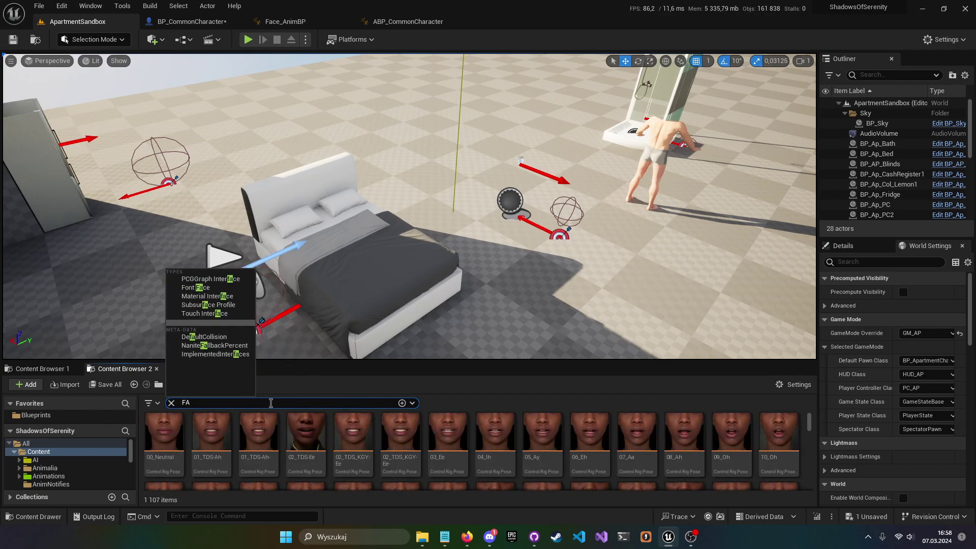
key("BackSpace")
key("BackSpace")
key("BackSpace")
type("eric")
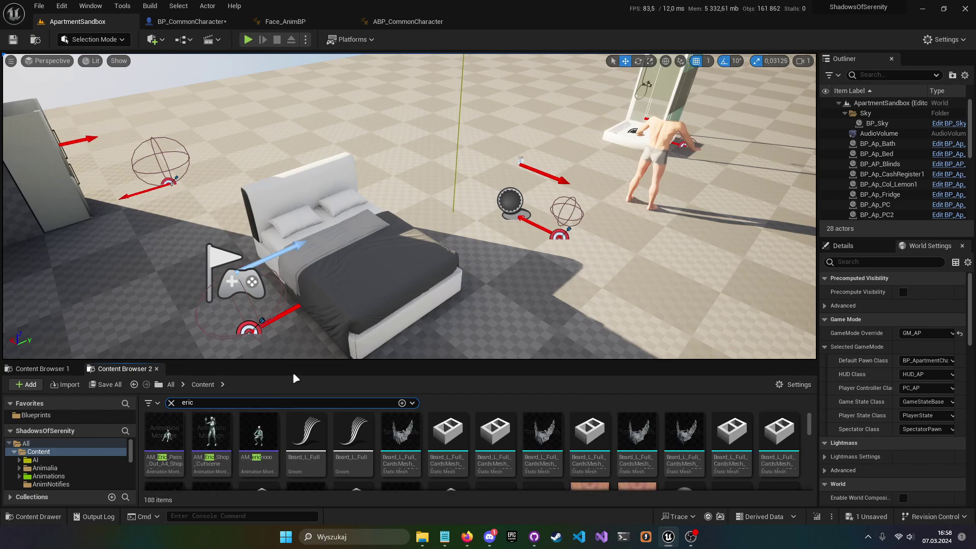
scroll(671, 464, "down", 1)
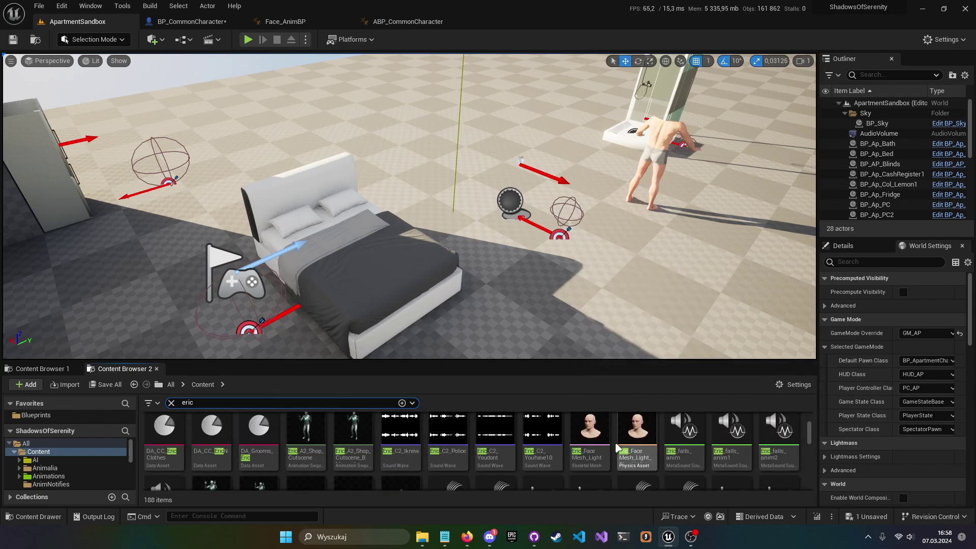
left_click(589, 443)
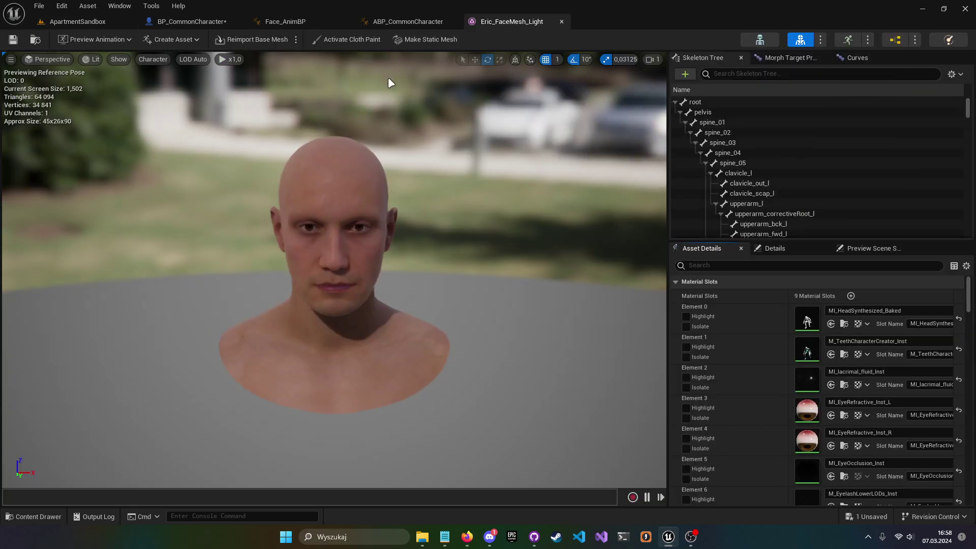
Step: Show the skeleton's bones in the Eric_FaceMesh_Light preview, from the head down to the root
right_click_drag(391, 83, 392, 199)
key("s")
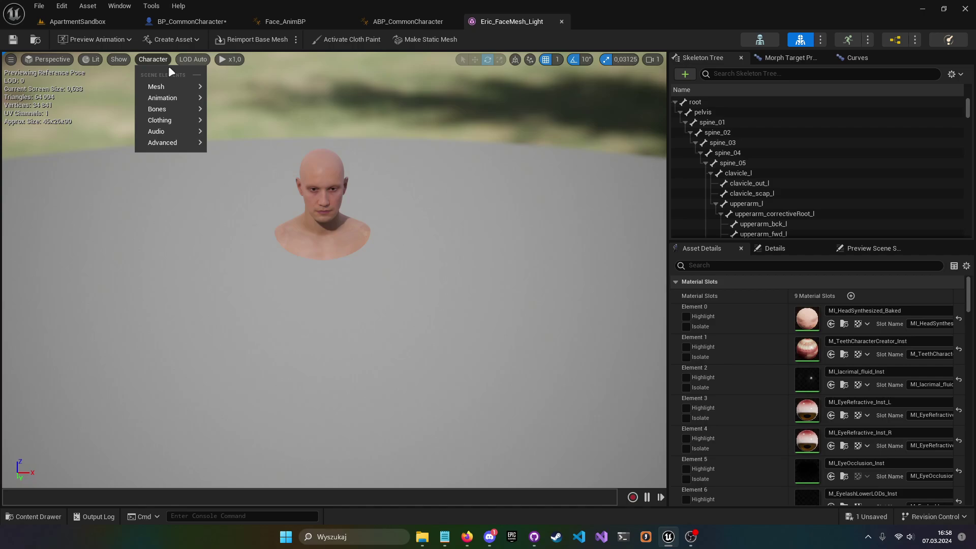
left_click(285, 185)
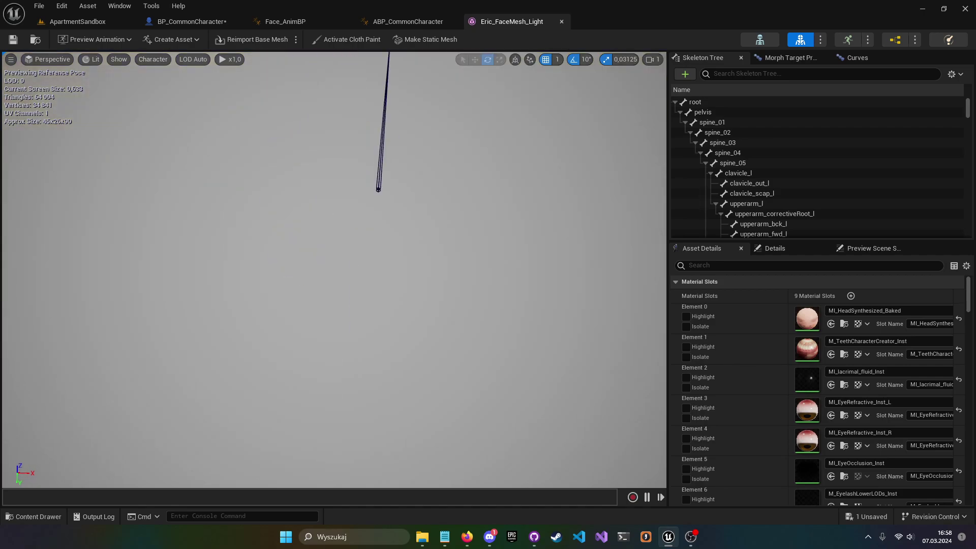
key("s")
mouse_move(373, 289)
right_mouse_down()
mouse_move(407, 244)
mouse_move(373, 289)
right_mouse_up()
scroll(372, 290, "down", 1)
key("w")
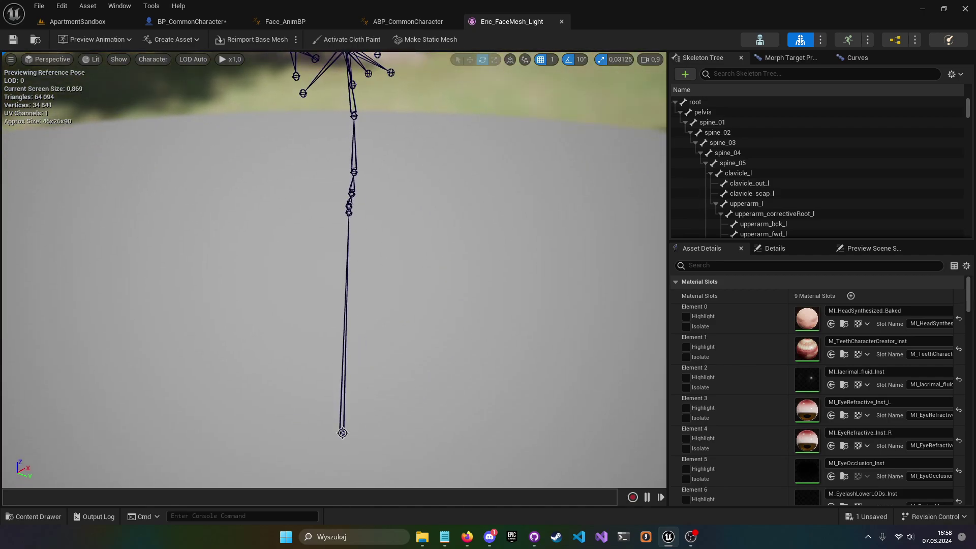
Step: Select the root bone in the preview and examine its position below the rest of the skeleton
left_click(342, 433)
right_click_drag(382, 364, 315, 371)
key("d")
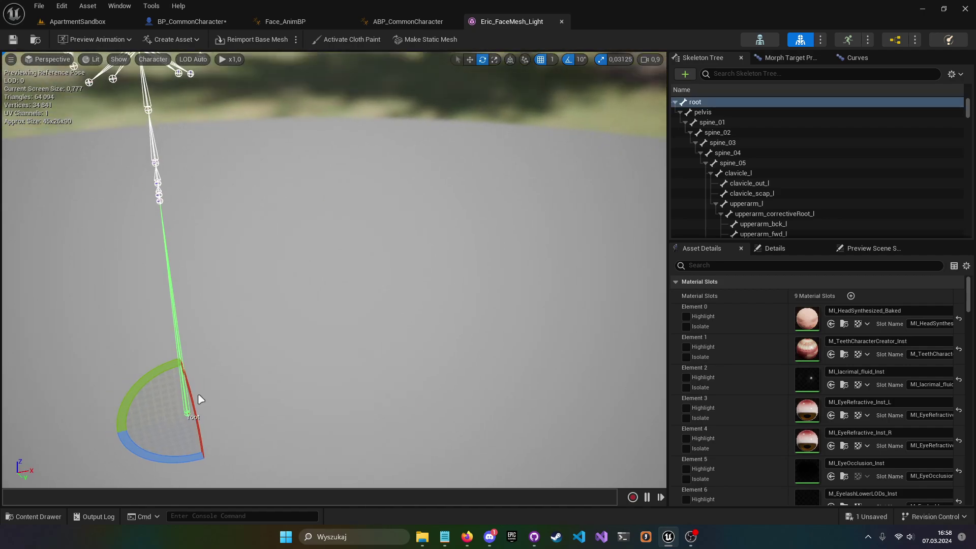
key("a")
right_click_drag(341, 304, 399, 289)
key("w")
key("s")
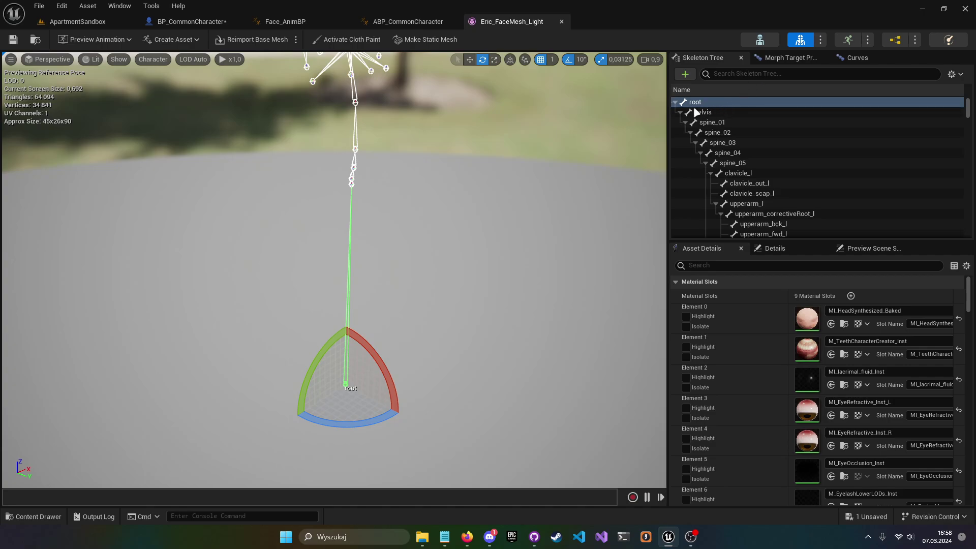
Step: Select the pelvis bone in the skeleton and examine where it sits relative to the root and spine
left_click(727, 112)
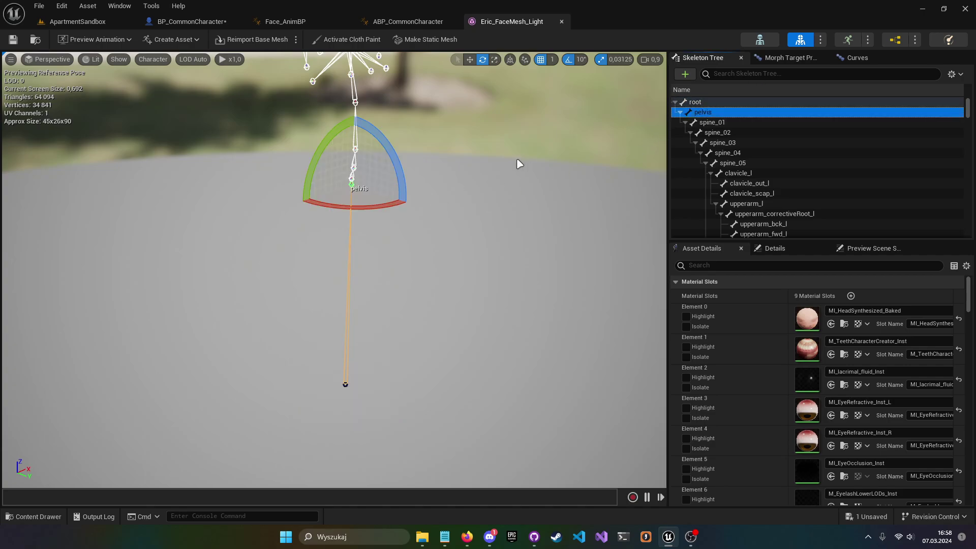
mouse_move(476, 157)
right_mouse_down()
mouse_move(465, 176)
mouse_move(486, 186)
mouse_move(476, 191)
mouse_move(477, 156)
right_mouse_up()
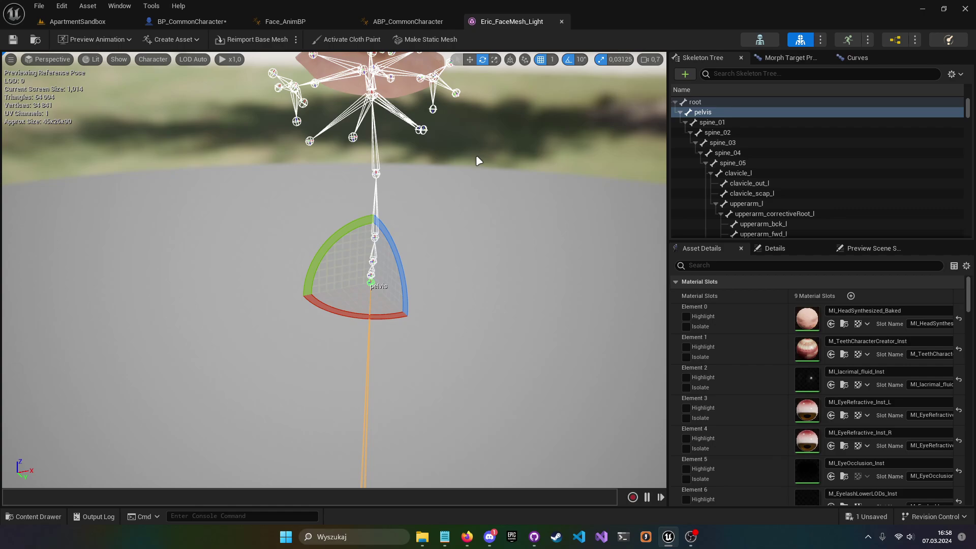
right_click_drag(477, 161, 480, 222)
Step: Select the root and then the pelvis bone again to compare their positions, and close Eric_FaceMesh_Light
left_click(344, 408)
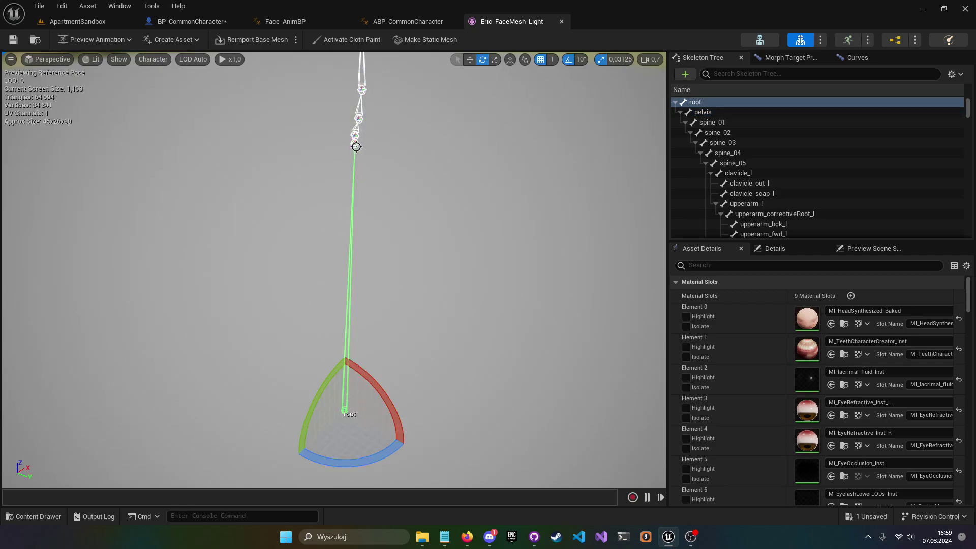
left_click(356, 147)
right_click_drag(355, 147, 406, 151)
key("s")
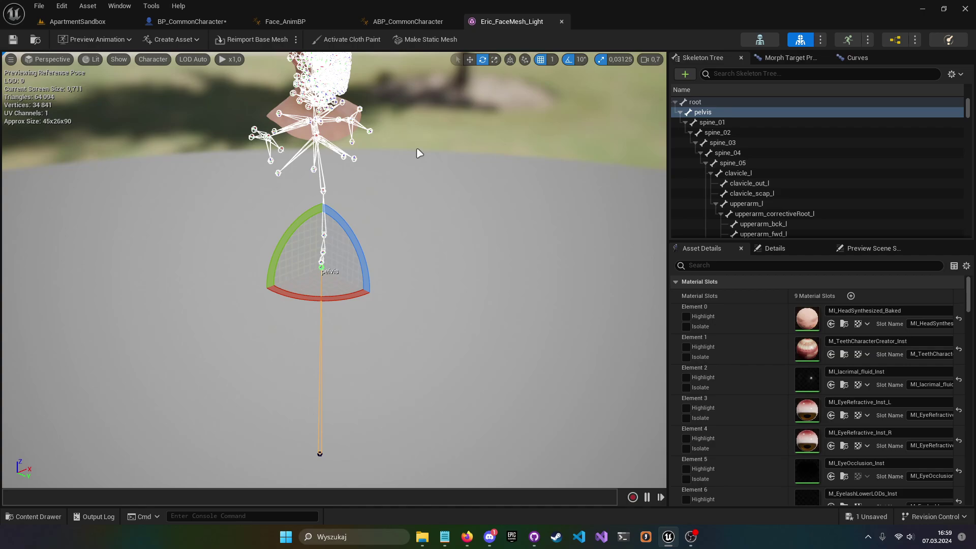
left_click(561, 22)
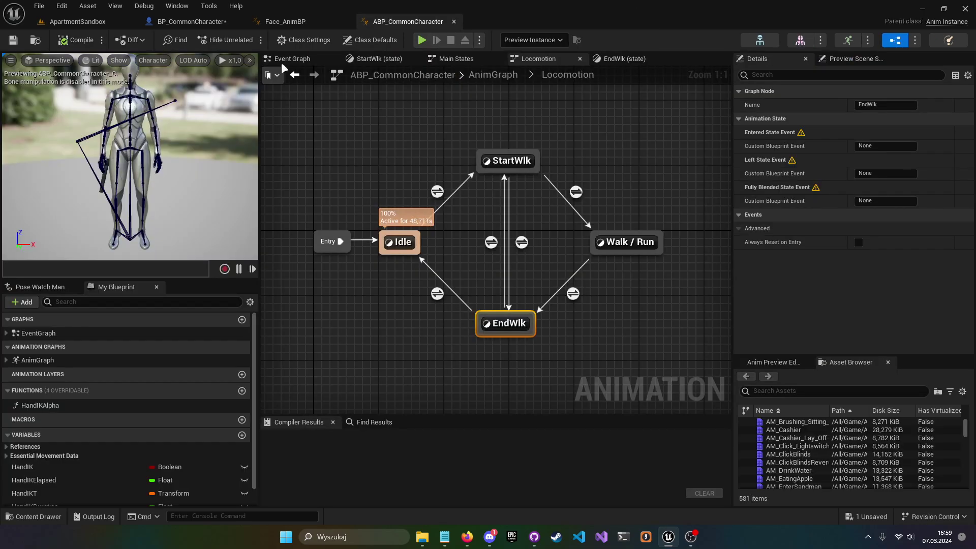
Step: Review the Head section of BP_CommonCharacter's Event Graph and return to the ApartmentSandbox level
left_click(206, 21)
scroll(451, 170, "down", 2)
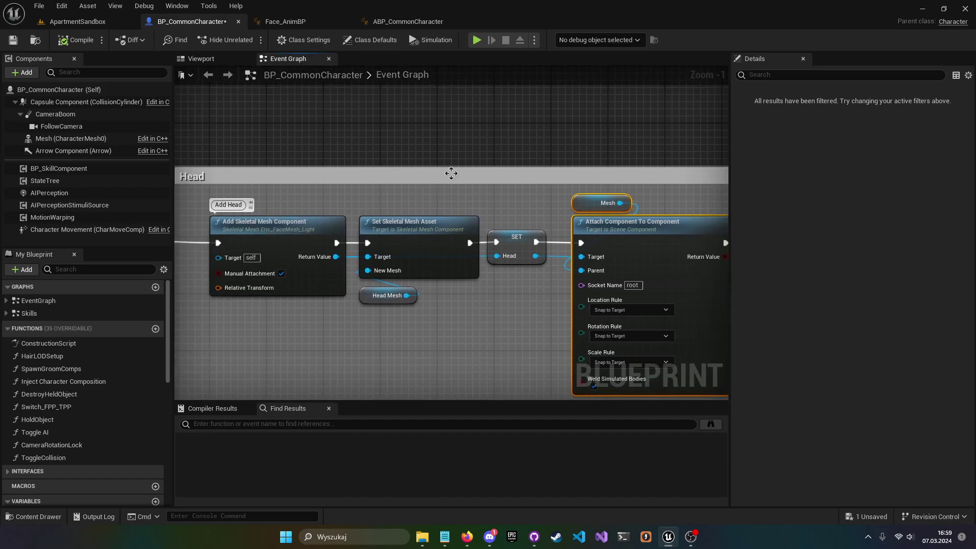
left_click(97, 21)
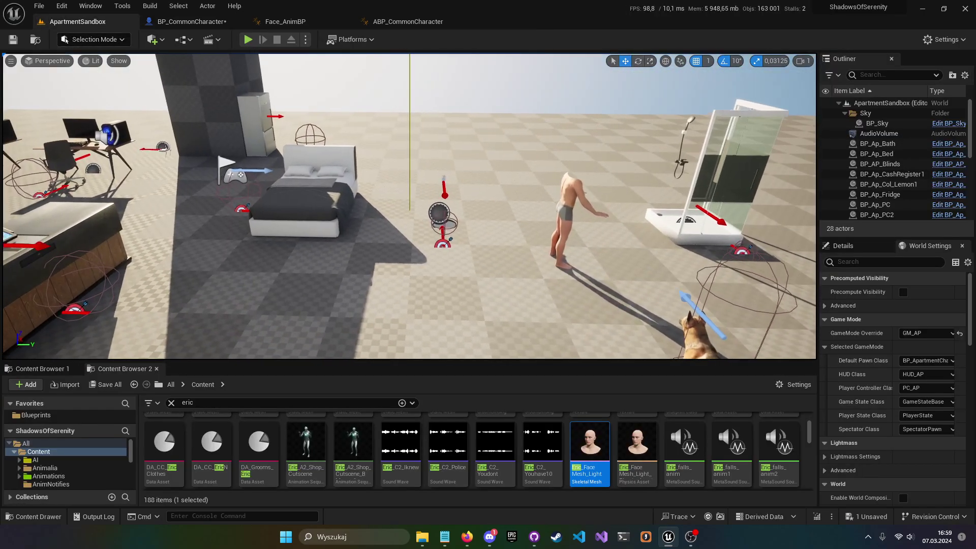
key("w")
mouse_move(499, 148)
right_mouse_down()
mouse_move(500, 178)
mouse_move(499, 148)
mouse_move(485, 144)
mouse_move(514, 150)
right_mouse_up()
key("s")
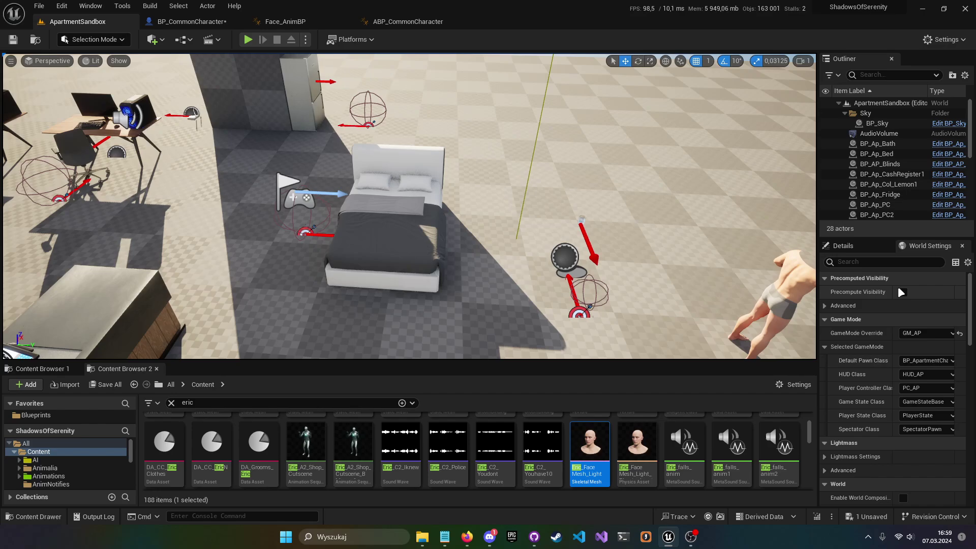
right_click_drag(661, 228, 763, 231)
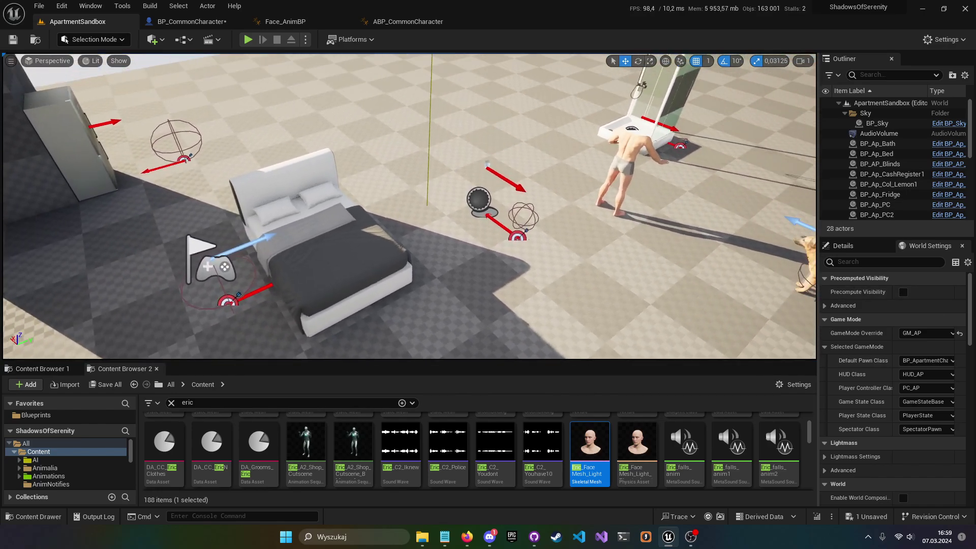
mouse_move(577, 226)
right_mouse_down()
mouse_move(518, 224)
mouse_move(615, 222)
mouse_move(569, 218)
mouse_move(589, 219)
right_mouse_up()
key("w")
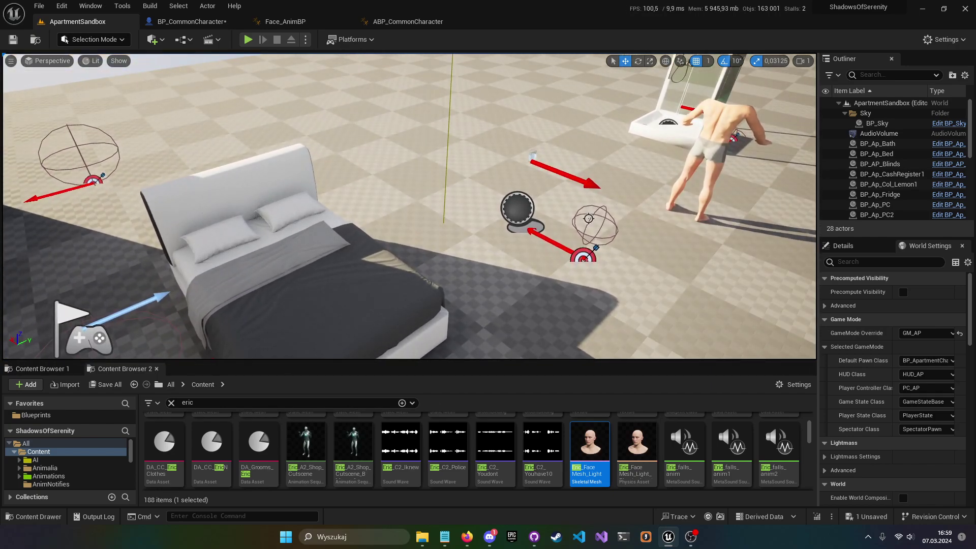
scroll(657, 233, "down", 5)
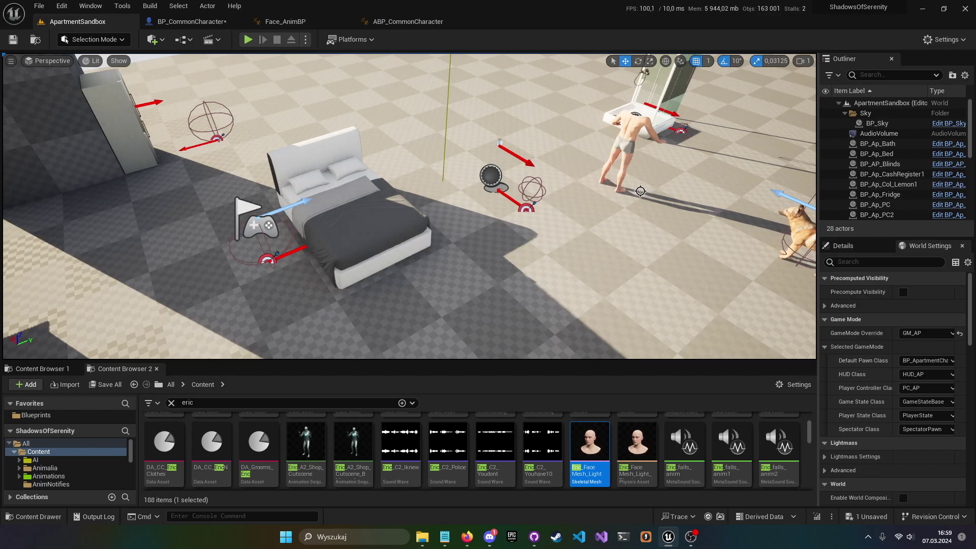
right_click_drag(643, 191, 641, 190)
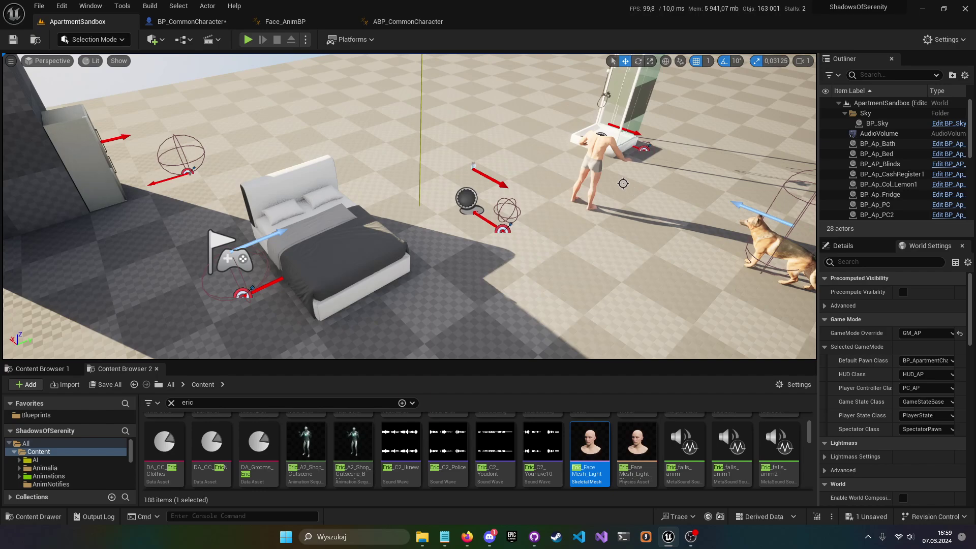